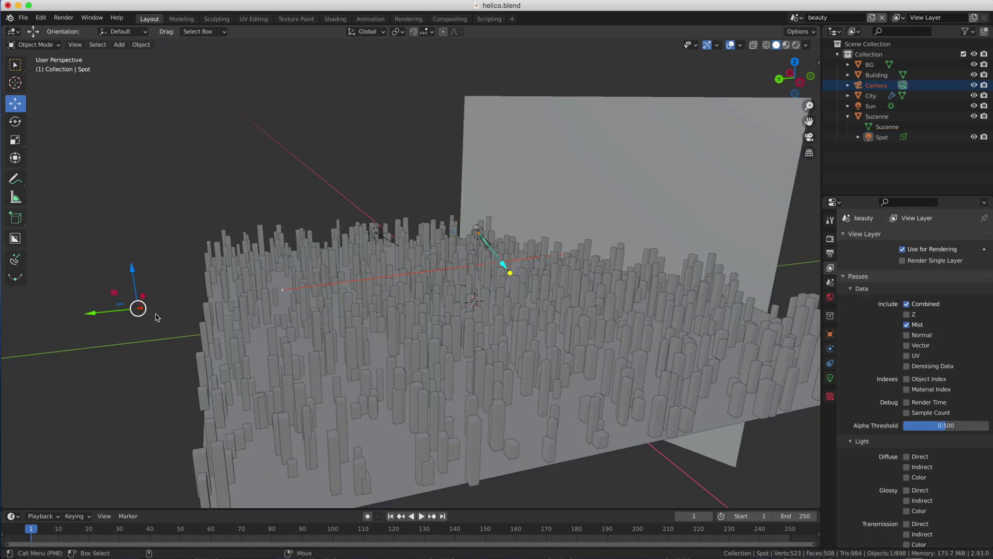
- Select the camera and switch its Viewport Display mist indicator off and back on
middle_click_drag(156, 317, 254, 270)
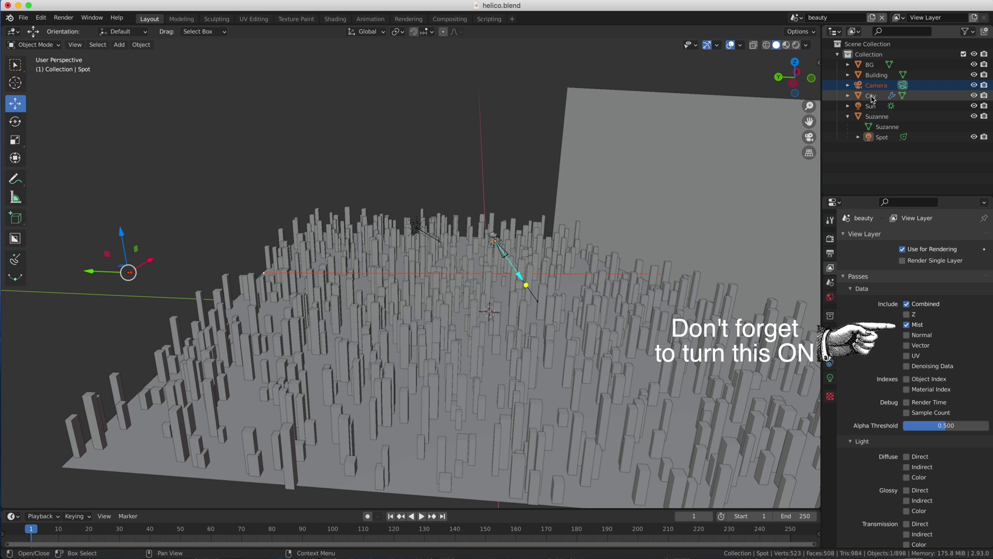
left_click(876, 85)
left_click(829, 379)
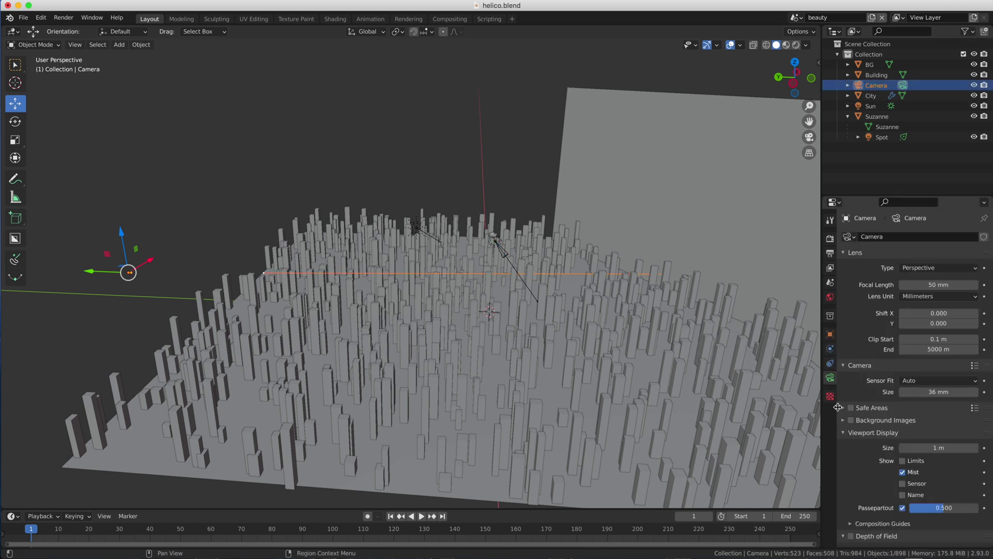
left_click(903, 472)
left_click(904, 472)
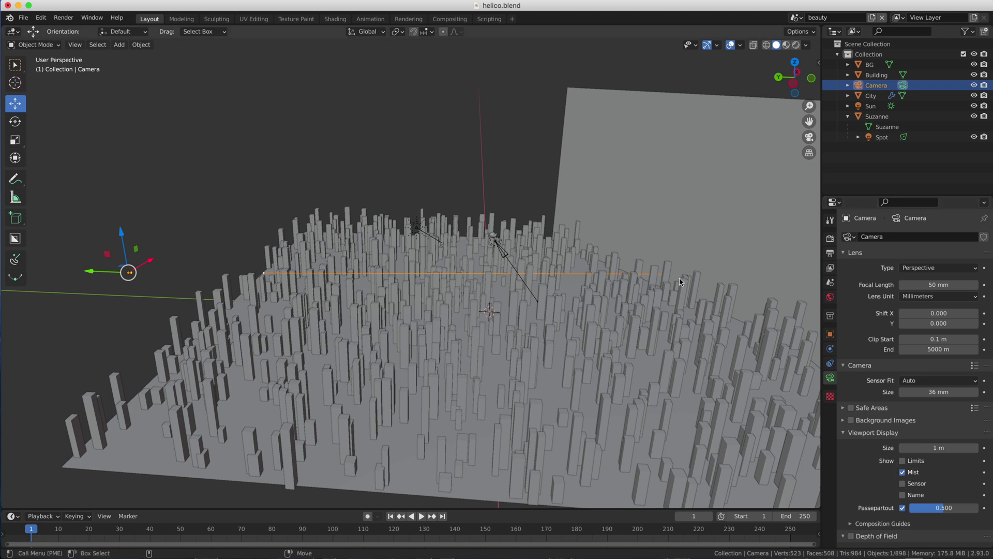
- Set the world mist pass to 65 m start and 245 m depth, then render from the camera
left_click(831, 297)
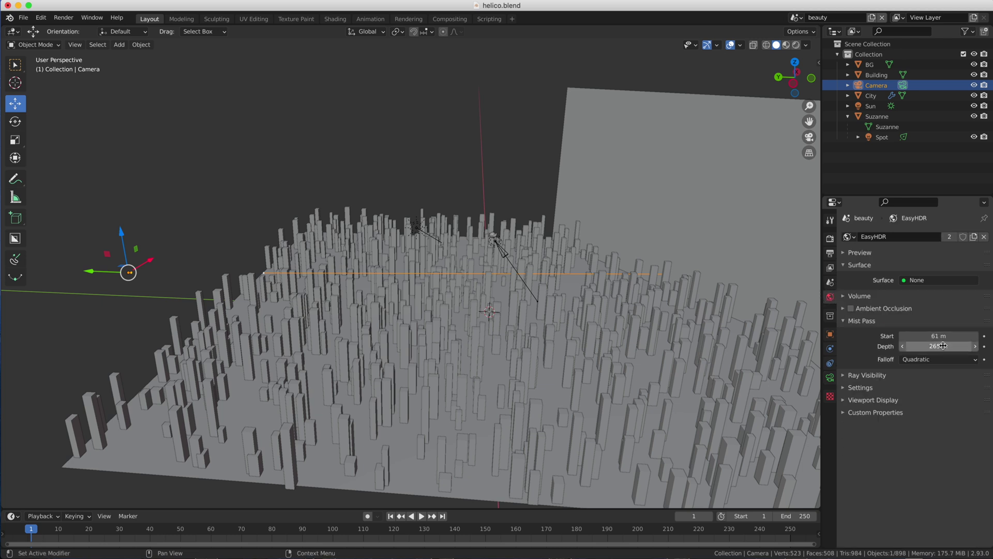
mouse_move(938, 346)
left_mouse_down()
mouse_move(930, 346)
mouse_move(947, 346)
mouse_move(942, 336)
left_mouse_up()
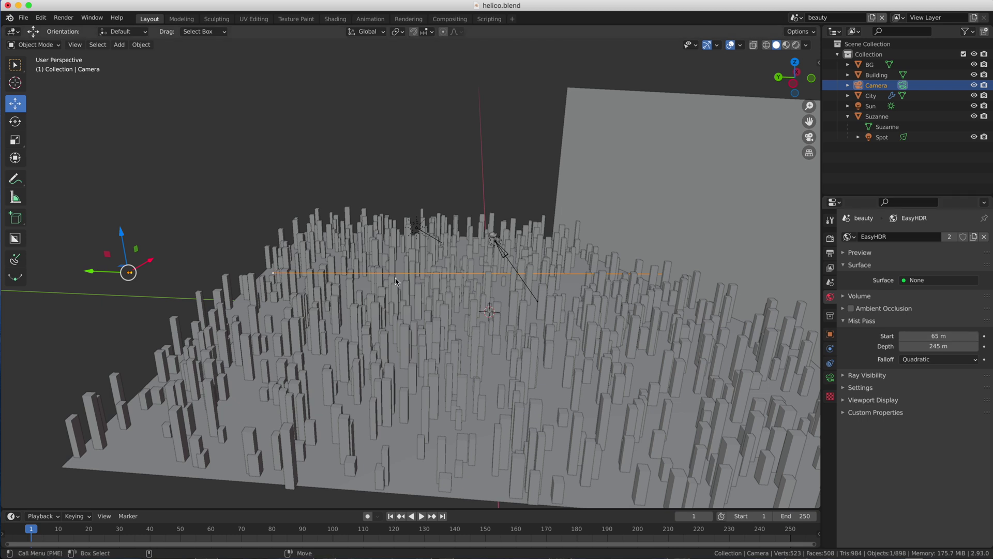
key("KP_0")
left_click(64, 17)
- Render the still and save it over beauty.exr as a Float (Half) OpenEXR
left_click(77, 29)
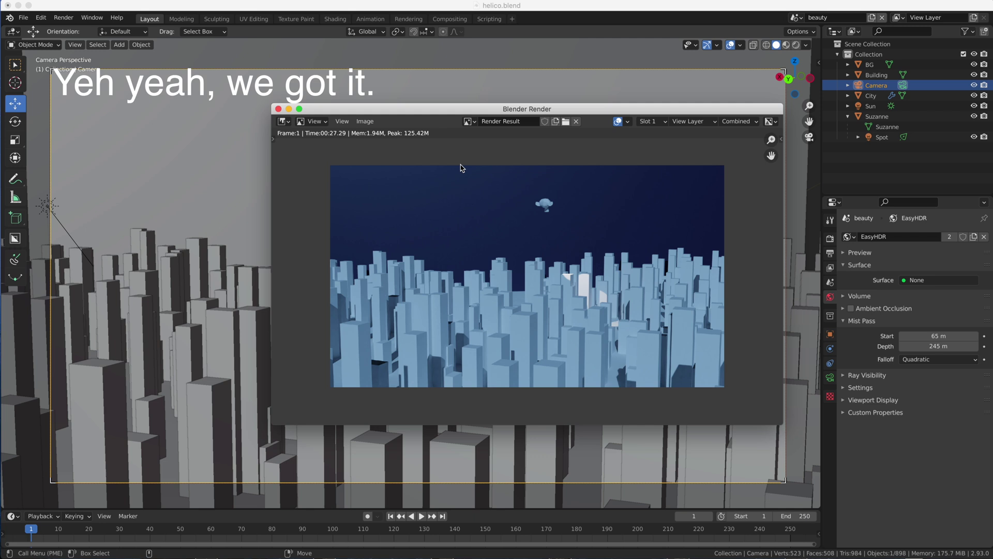
left_click(365, 121)
left_click(377, 195)
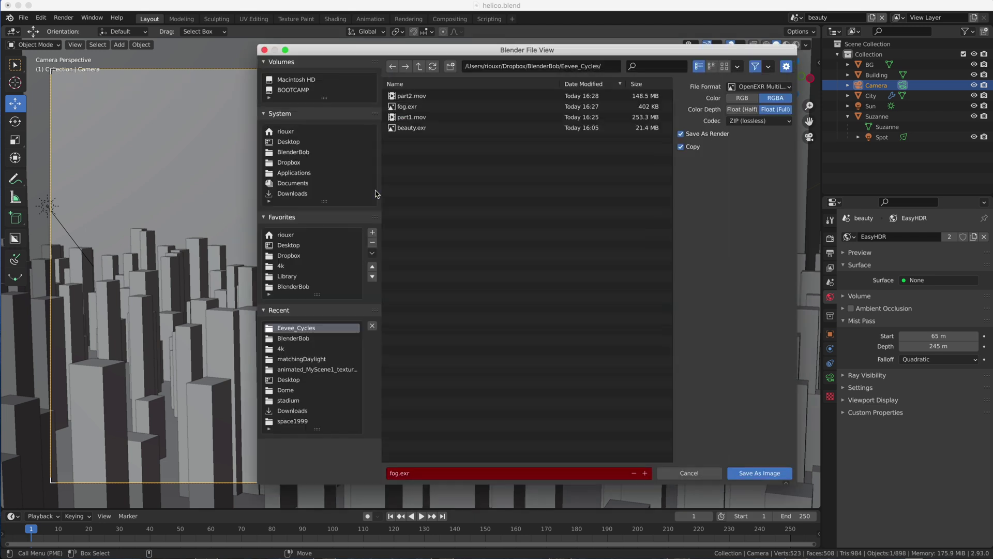
left_click(412, 127)
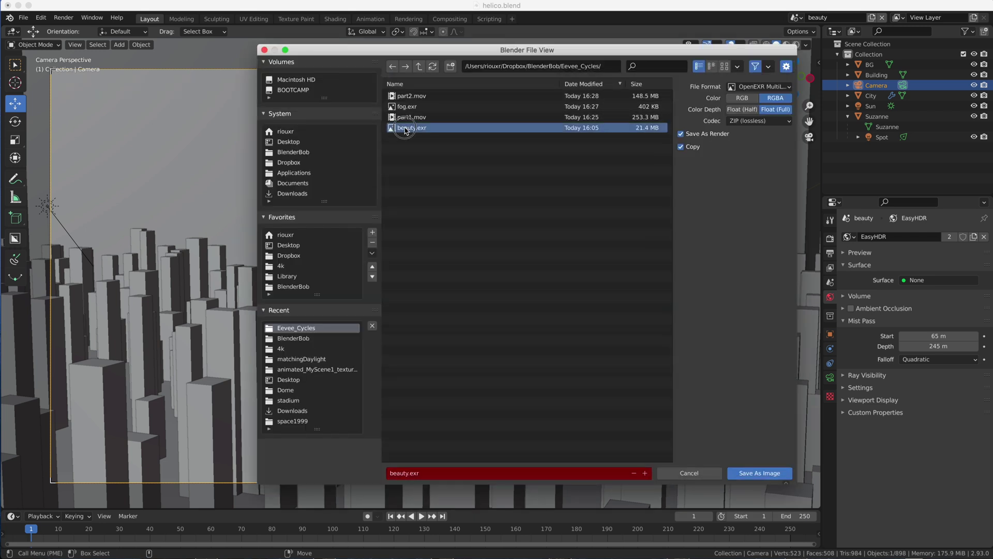
left_click(742, 110)
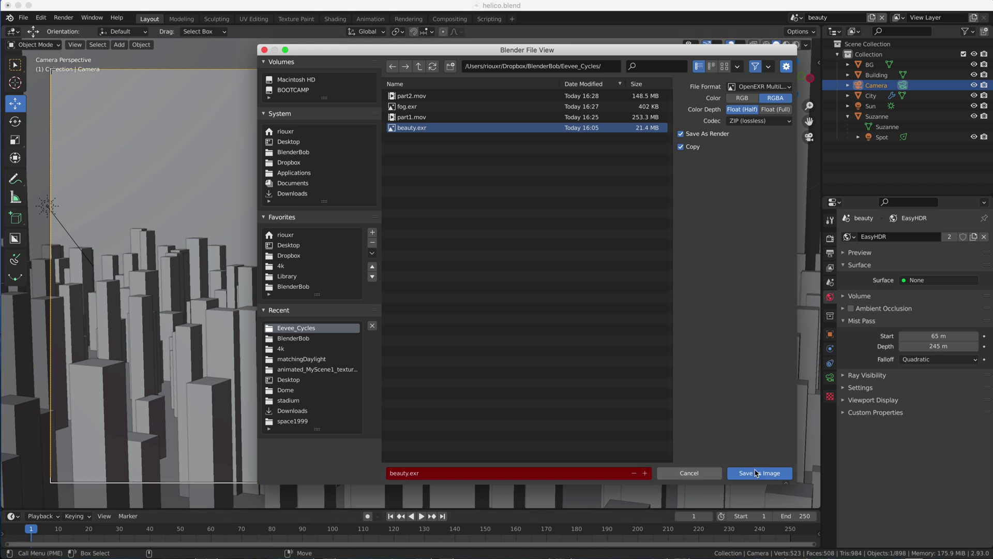
left_click(757, 473)
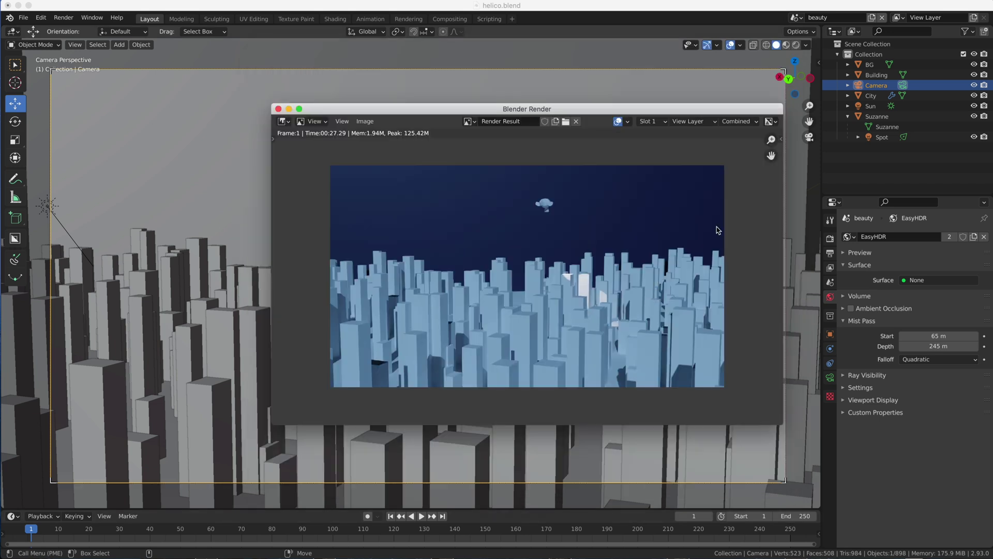
- Create a linked-copy scene and rename it 'fog'
key("Escape")
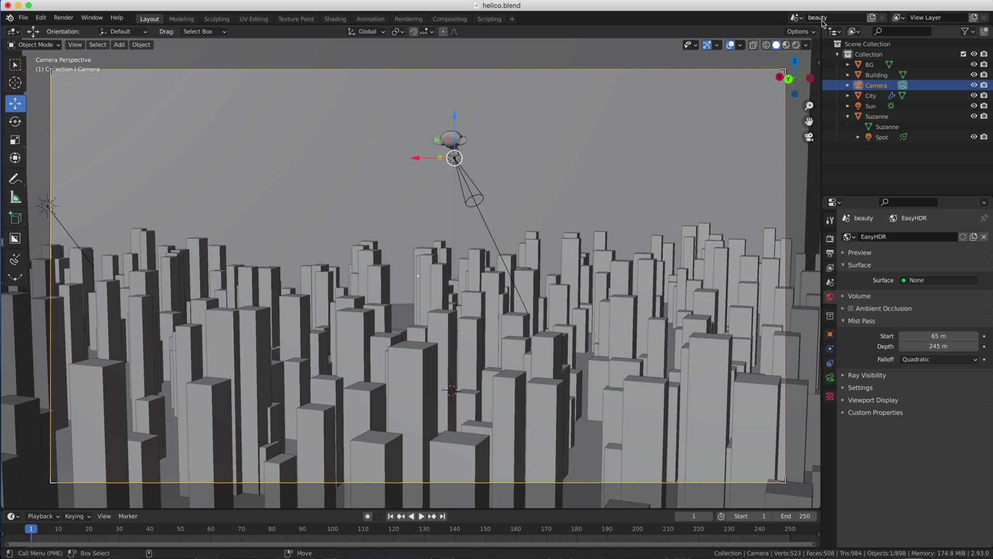
left_click(872, 18)
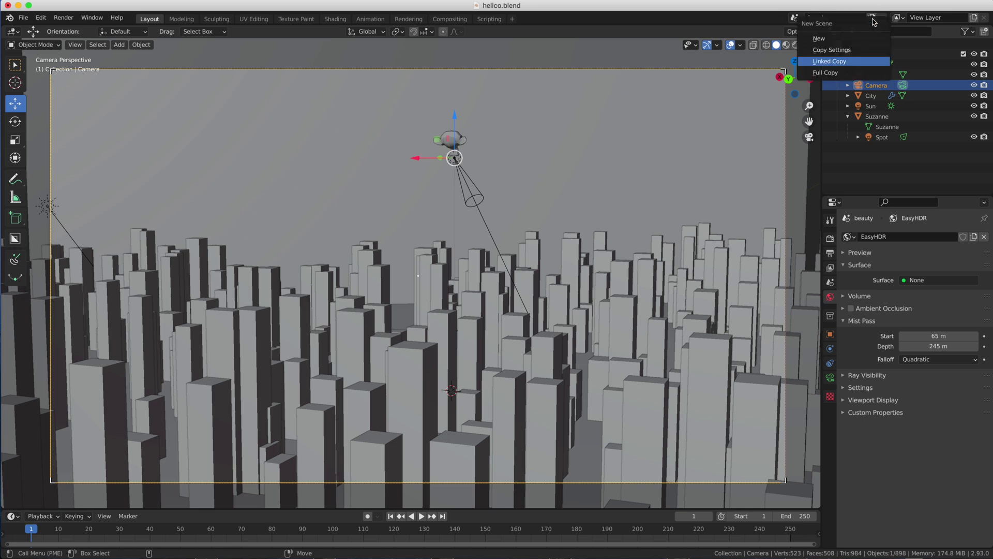
left_click(827, 62)
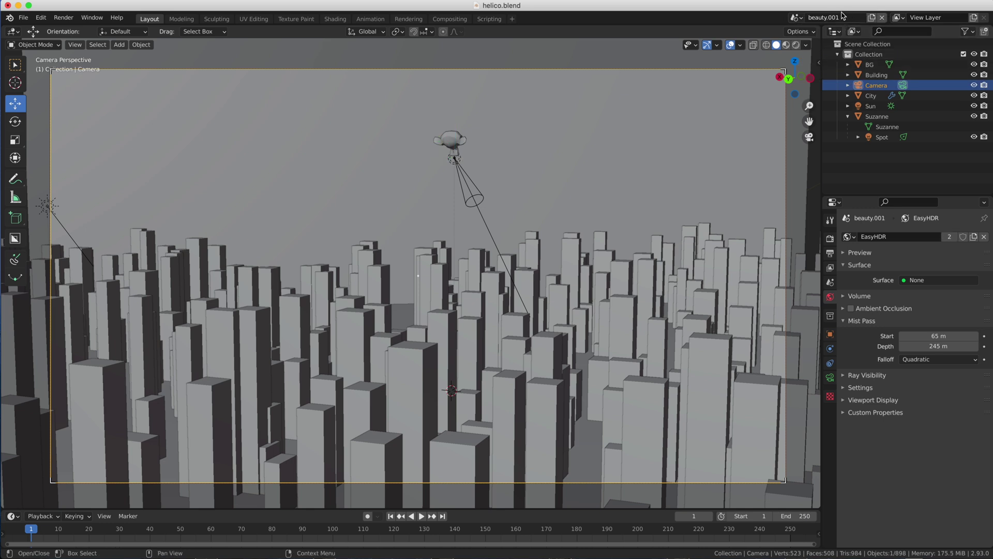
left_click(823, 18)
key("ctrl+a")
type("fog")
key("Return")
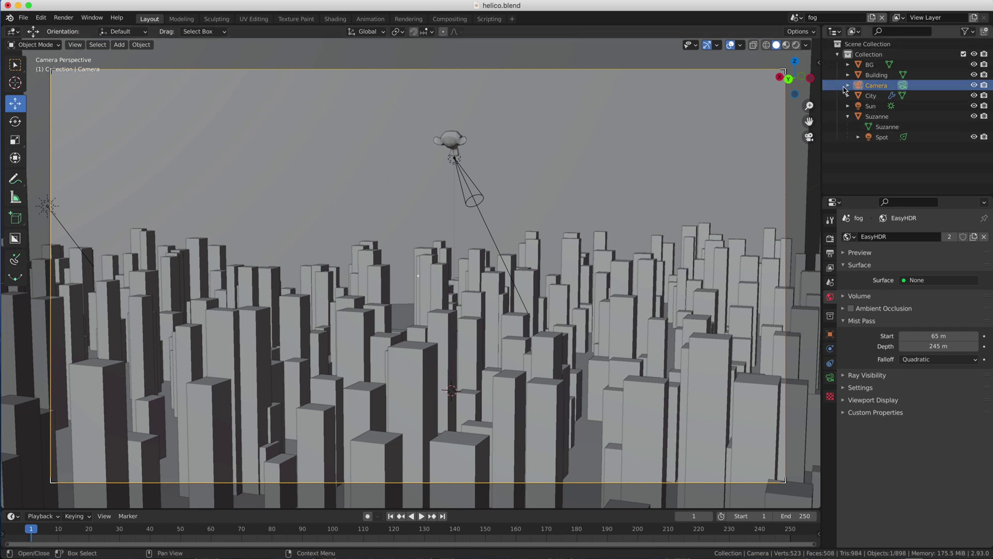
- Hide the BG, Building, City and Suzanne objects in the fog scene
left_click(984, 65)
left_click(984, 75)
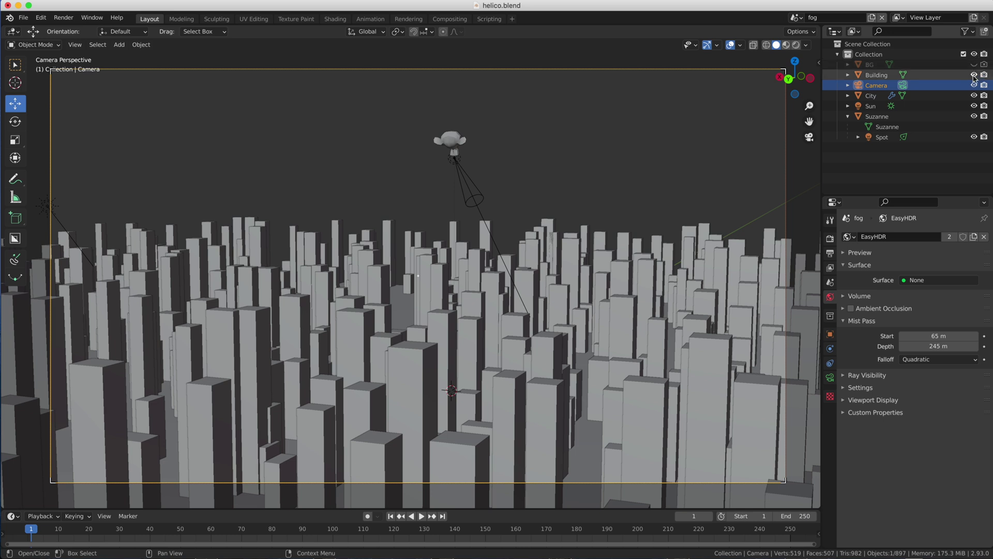
left_click(984, 95)
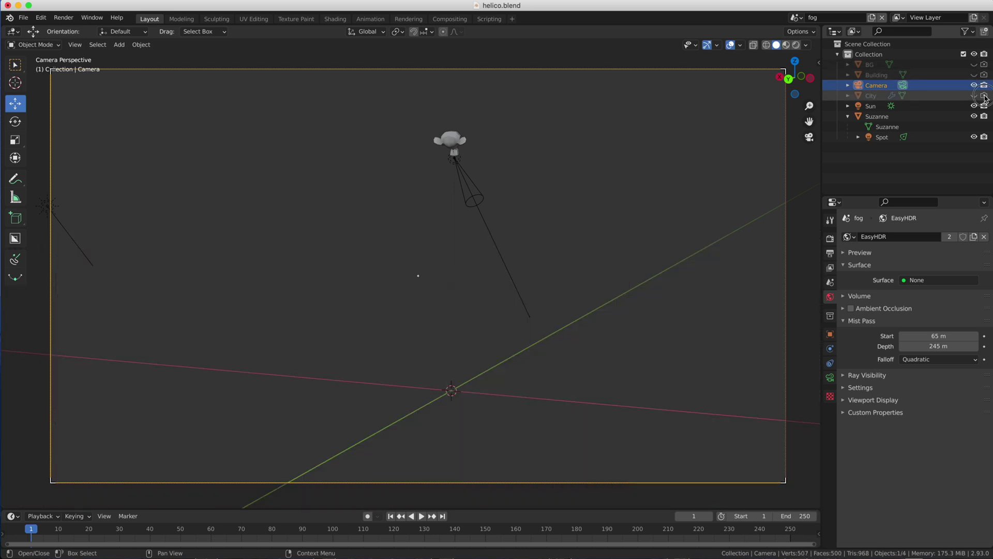
left_click(974, 117)
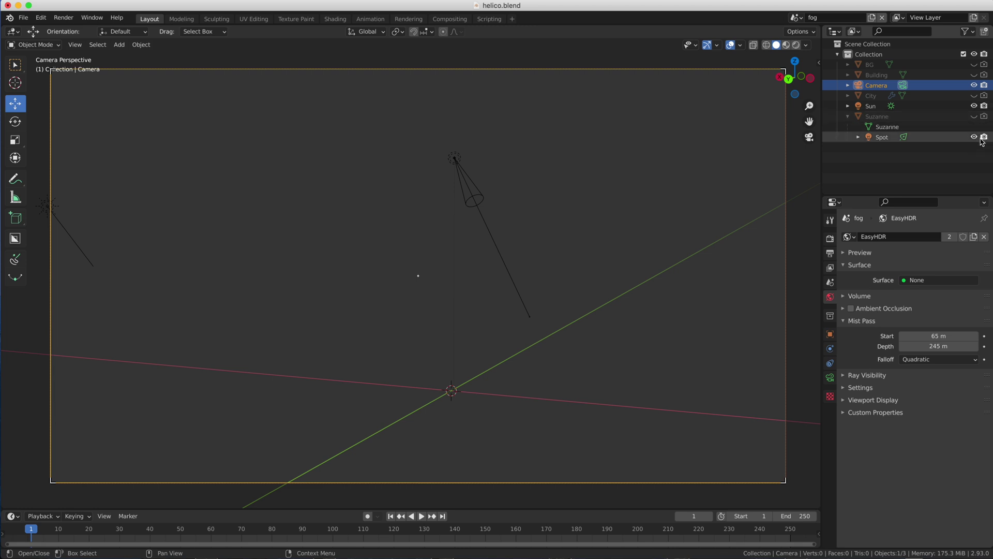
- Switch the fog scene's render engine to Eevee and render an image
left_click(830, 239)
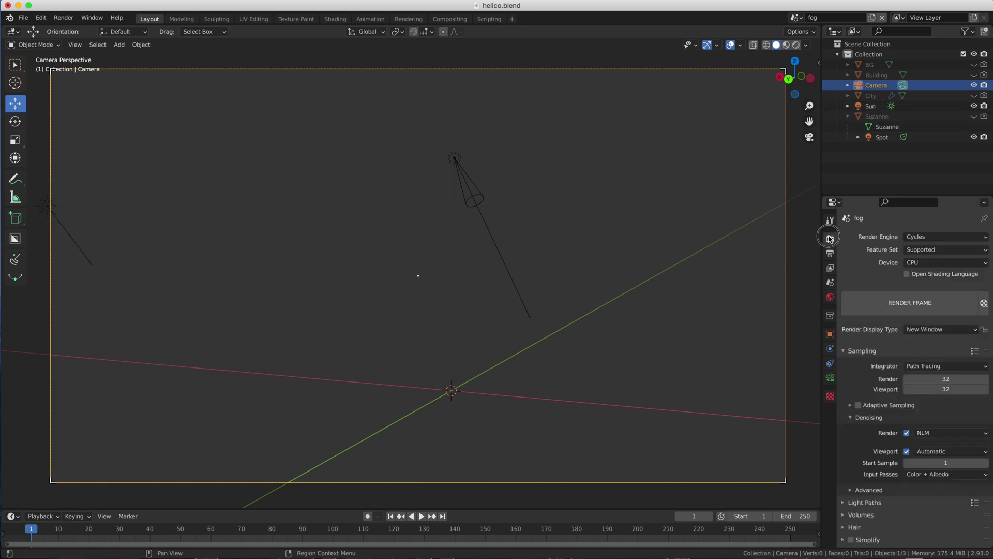
left_click(931, 237)
left_click(926, 252)
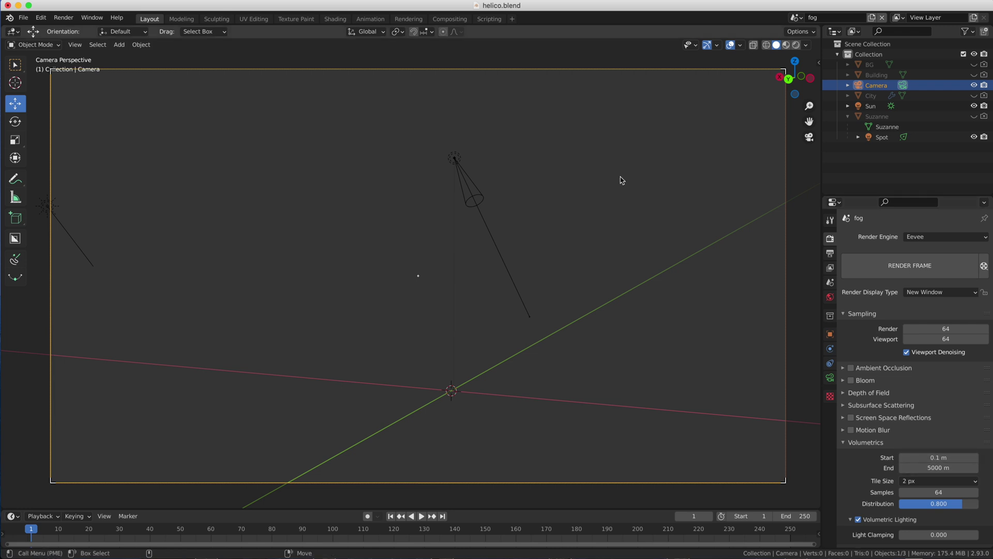
left_click(64, 17)
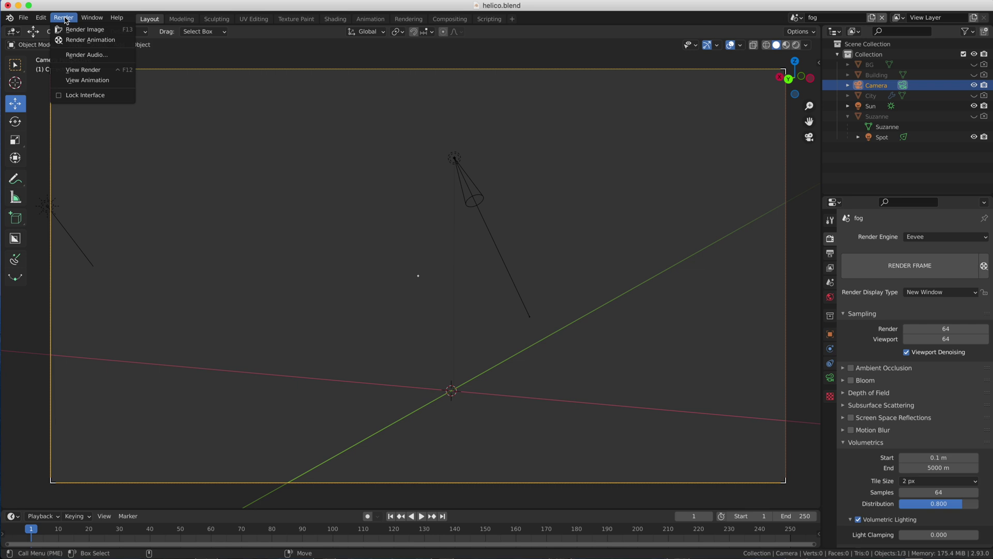
left_click(80, 31)
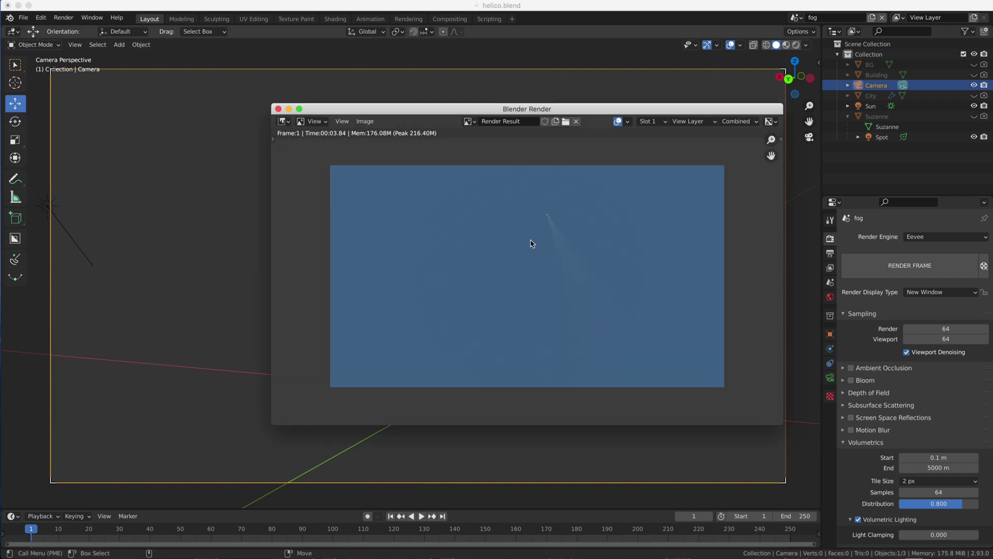
- Raise the Spot light's power to 1000000 W (1 MW)
left_click(860, 146)
left_click(858, 137)
left_click(882, 137)
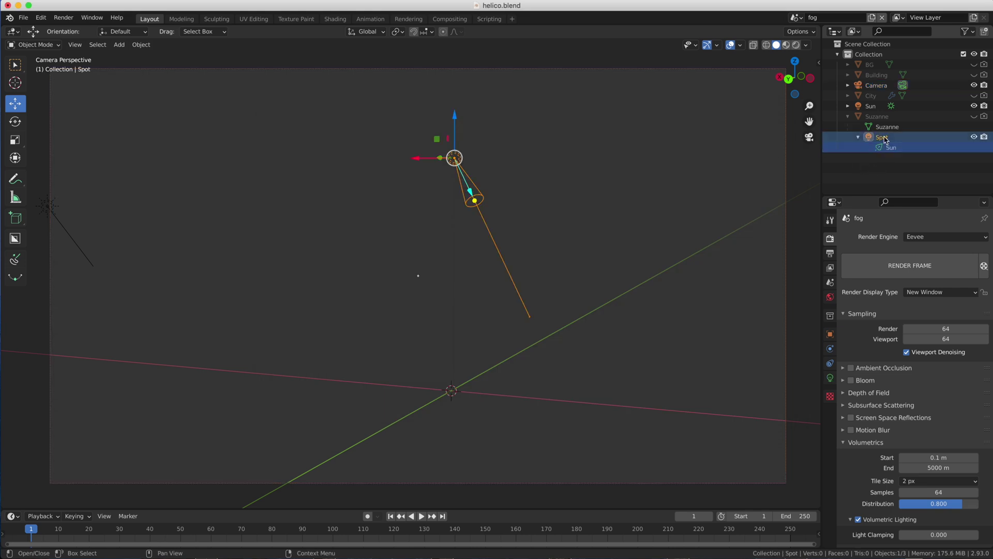
left_click(858, 136)
left_click(831, 379)
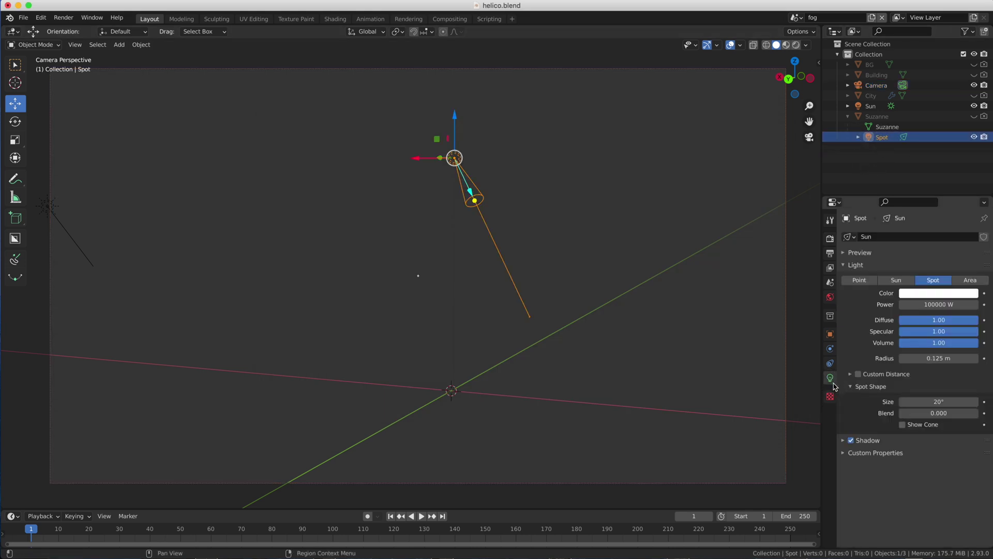
double_click(910, 305)
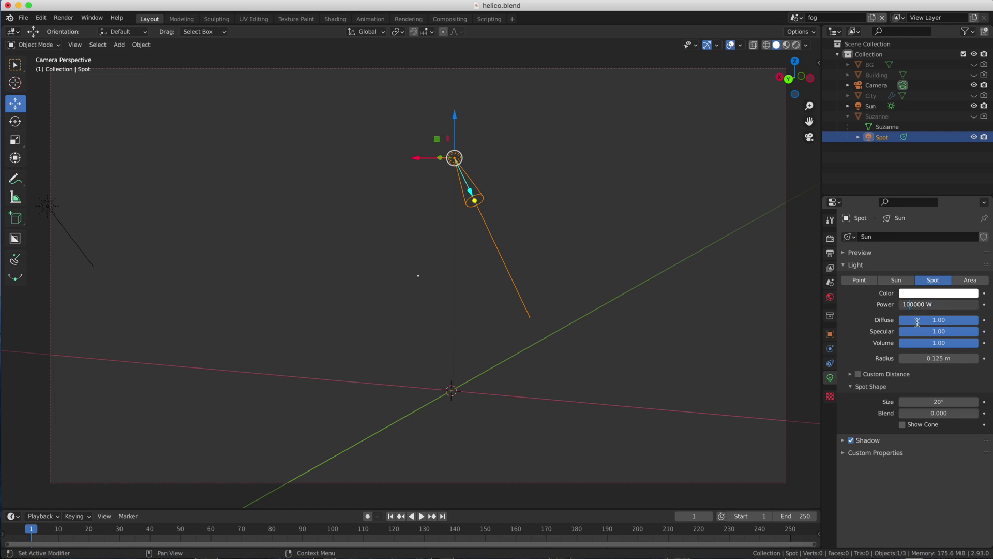
type("0")
key("Return")
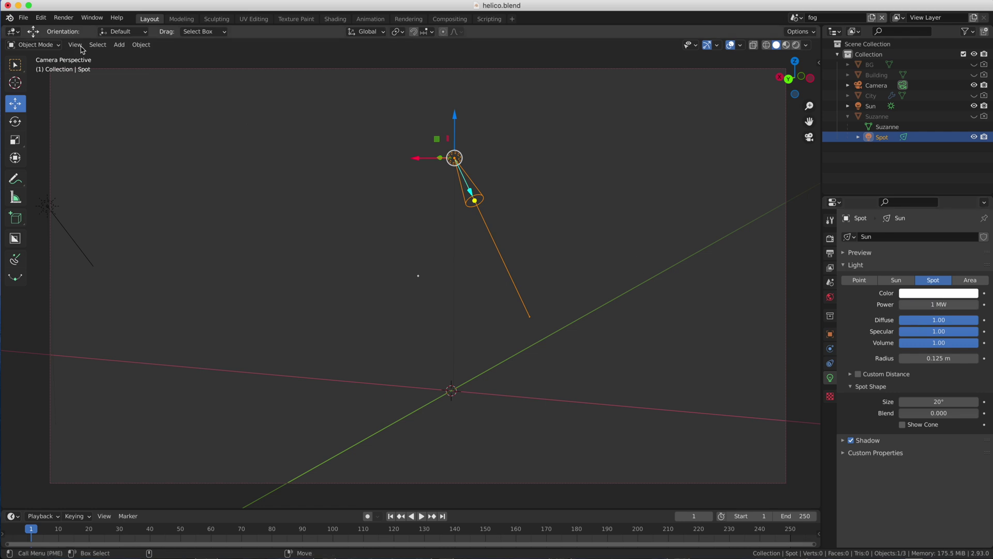
- Re-render the fog scene and save it over fog.exr as Float (Half), then close the render
left_click(64, 17)
left_click(77, 29)
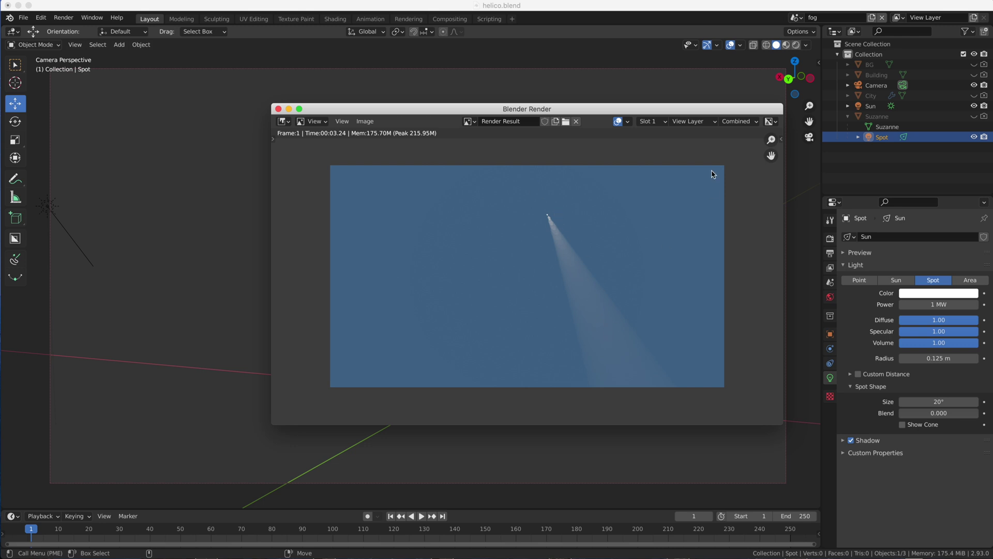
left_click(364, 121)
left_click(390, 199)
left_click(764, 110)
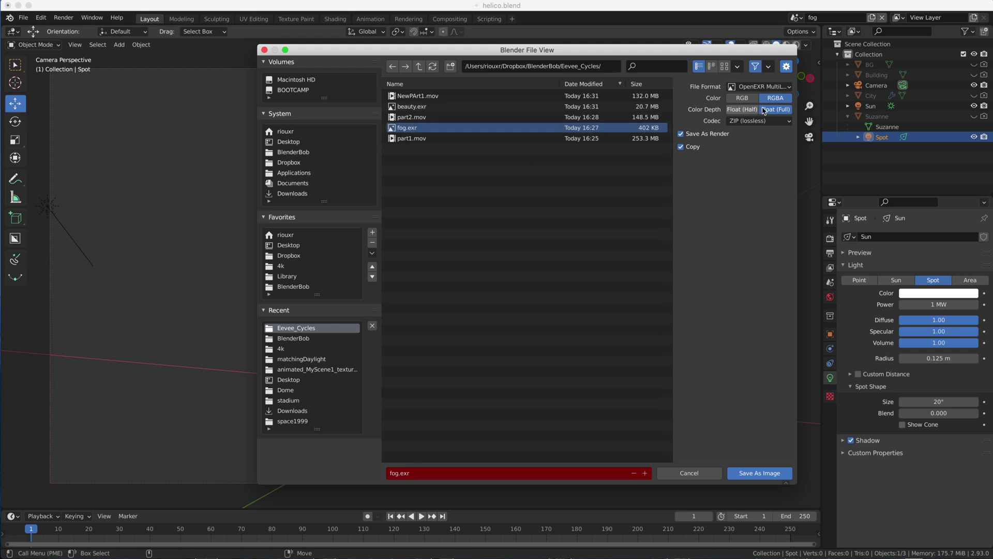
left_click(748, 112)
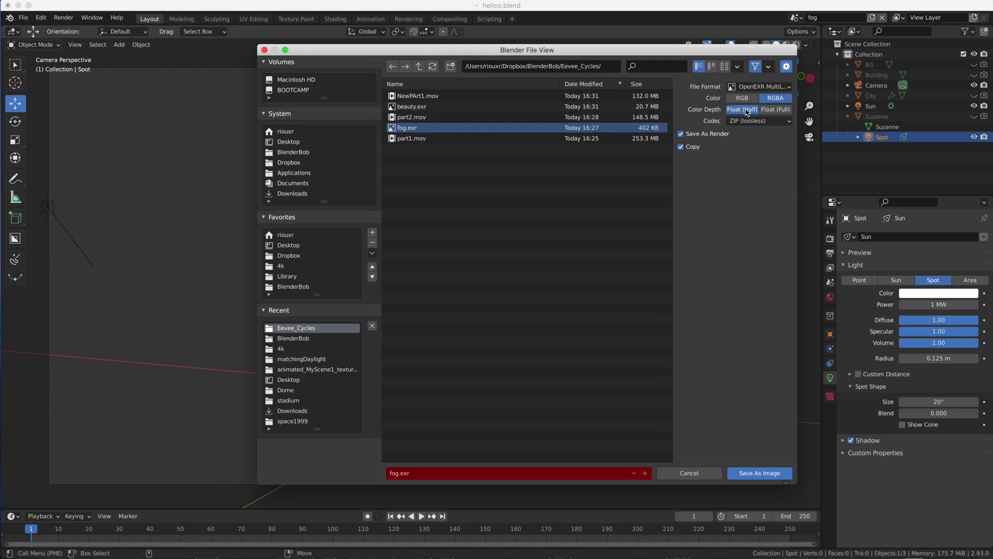
left_click(751, 473)
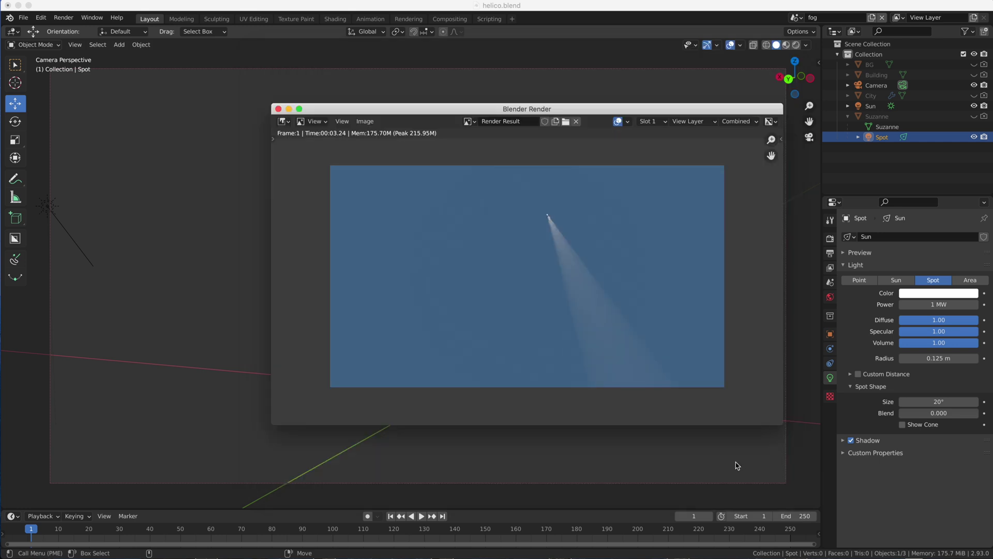
left_click(279, 109)
- In the Compositing workspace, enable Use Nodes and add an Image node loading beauty.exr
left_click(449, 19)
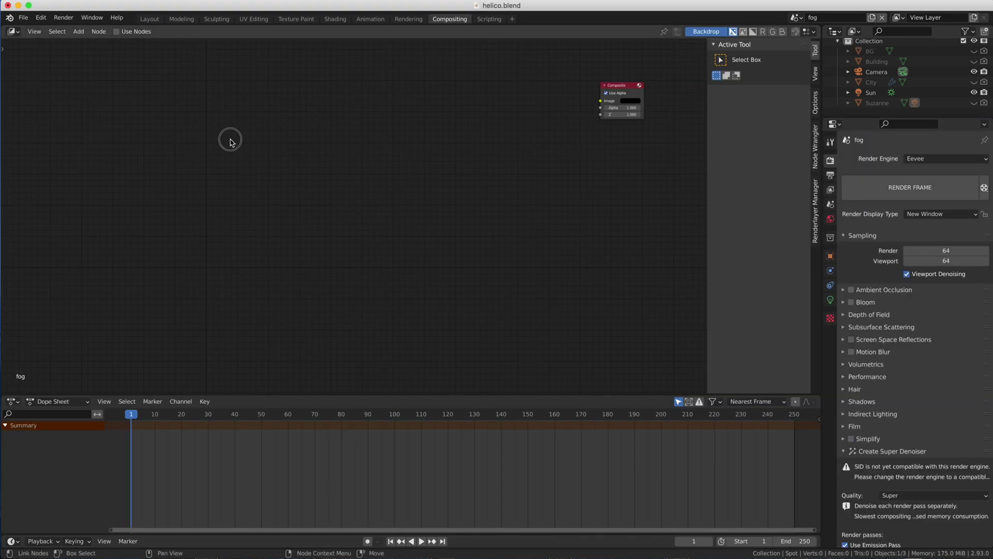
left_click(117, 31)
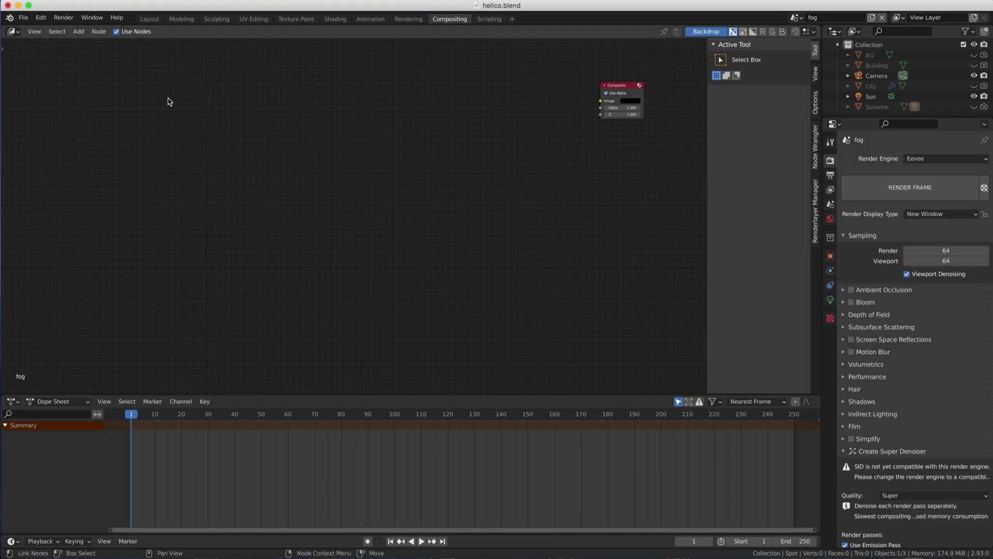
scroll(170, 101, "up", 5)
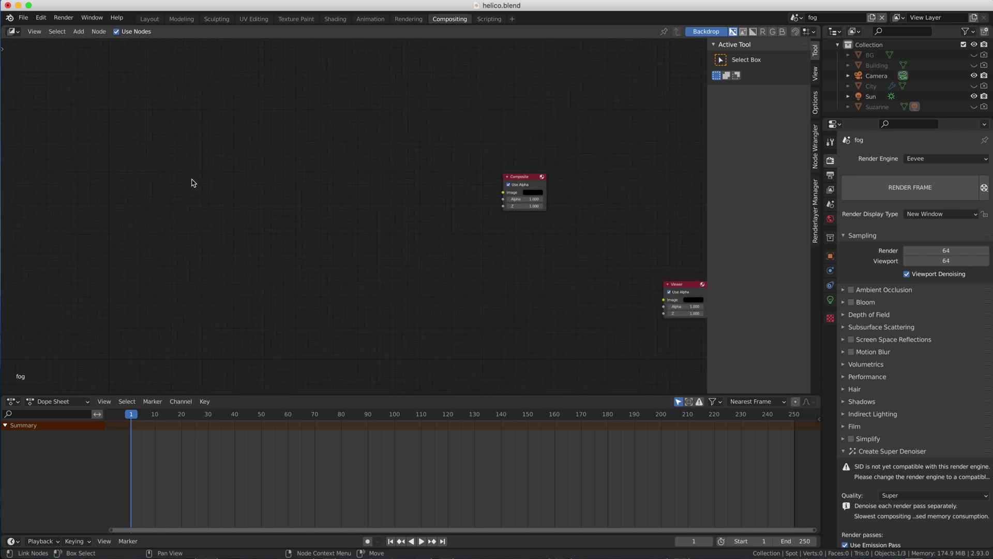
scroll(193, 183, "down", 3)
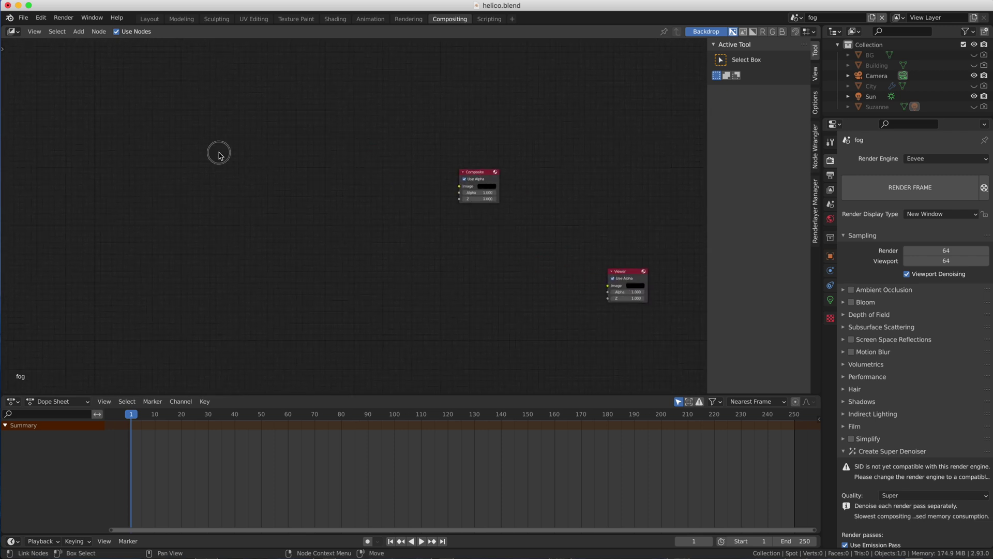
left_click(79, 32)
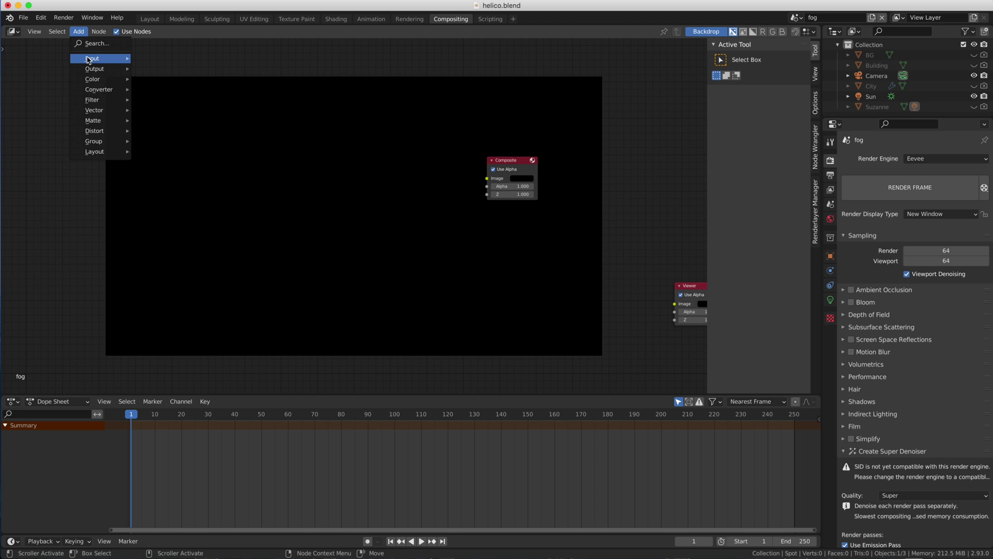
left_click(166, 78)
left_click(202, 95)
left_click(236, 172)
double_click(382, 132)
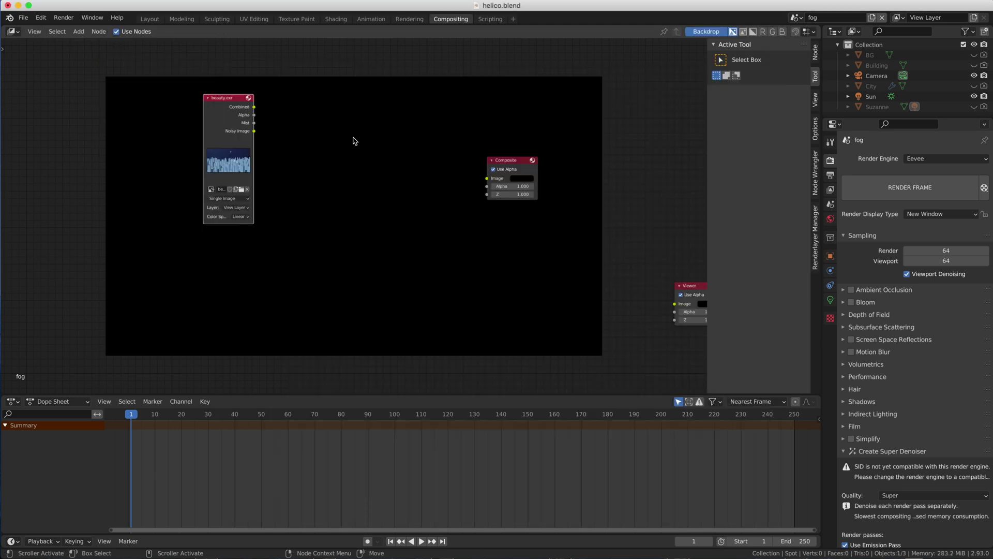
- Duplicate the image node, load fog.exr into it, and preview beauty's Combined output
left_click(99, 31)
key("shift+d")
left_click(252, 351)
left_click(243, 327)
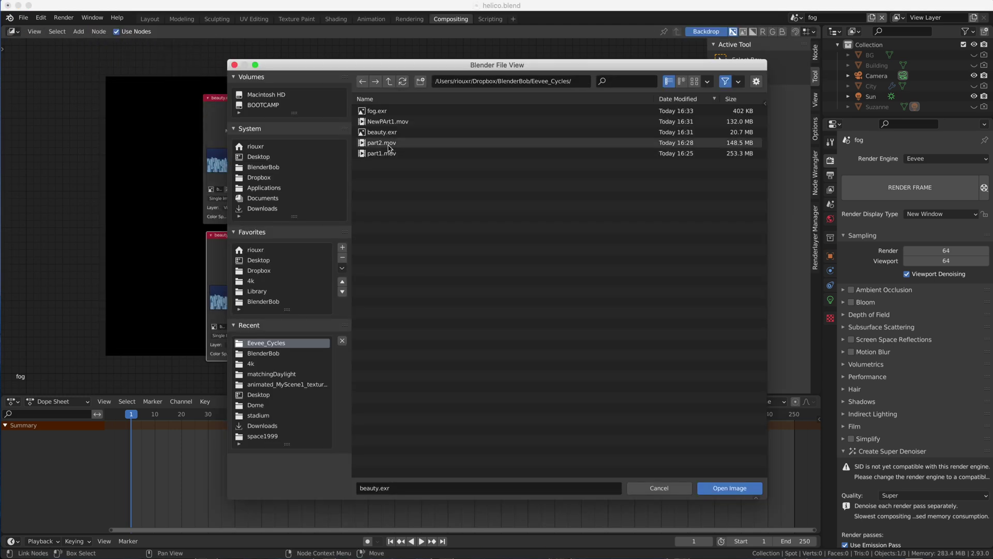
double_click(381, 142)
scroll(240, 201, "up", 1)
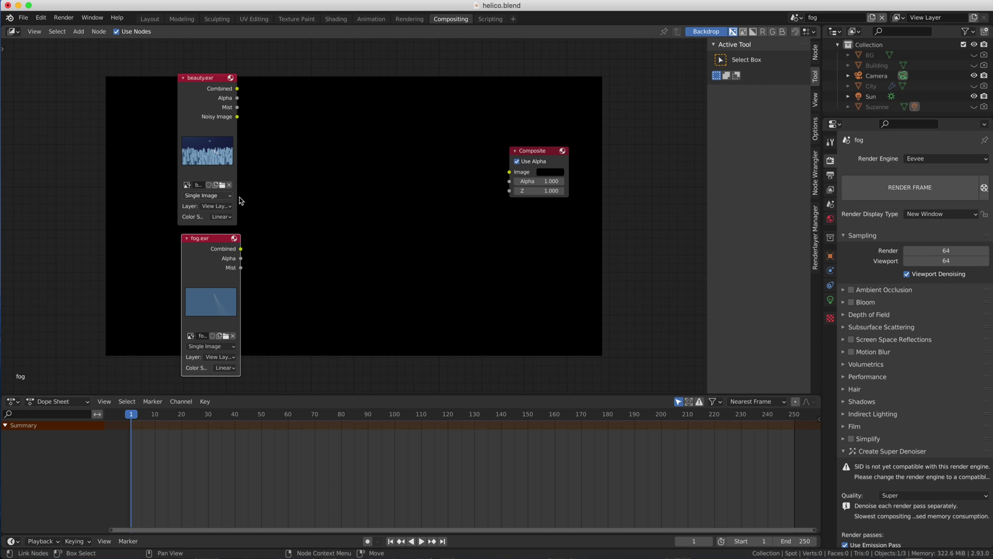
left_click(209, 104, "ctrl+shift")
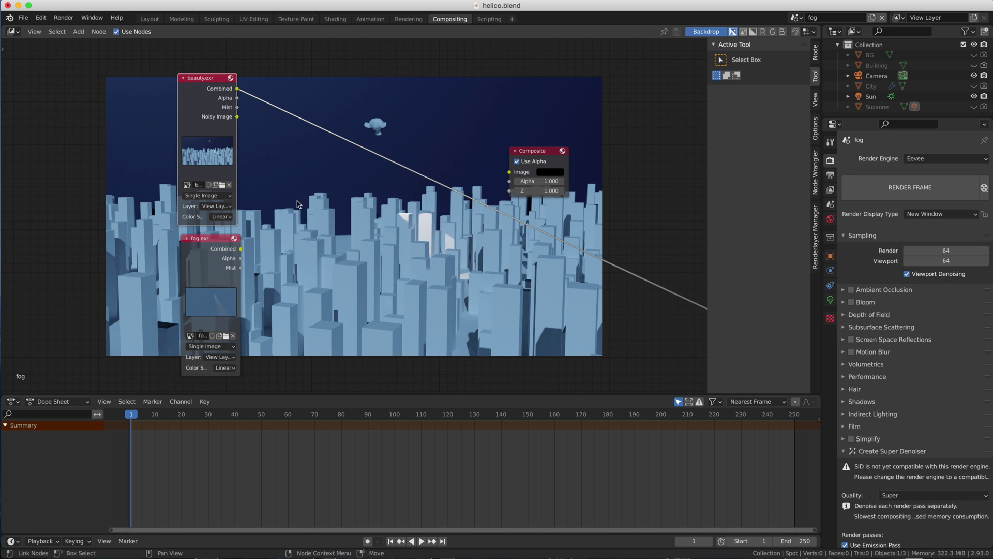
- Add a Mix node and feed beauty and fog Combined outputs into its two Image inputs
key("shift+a")
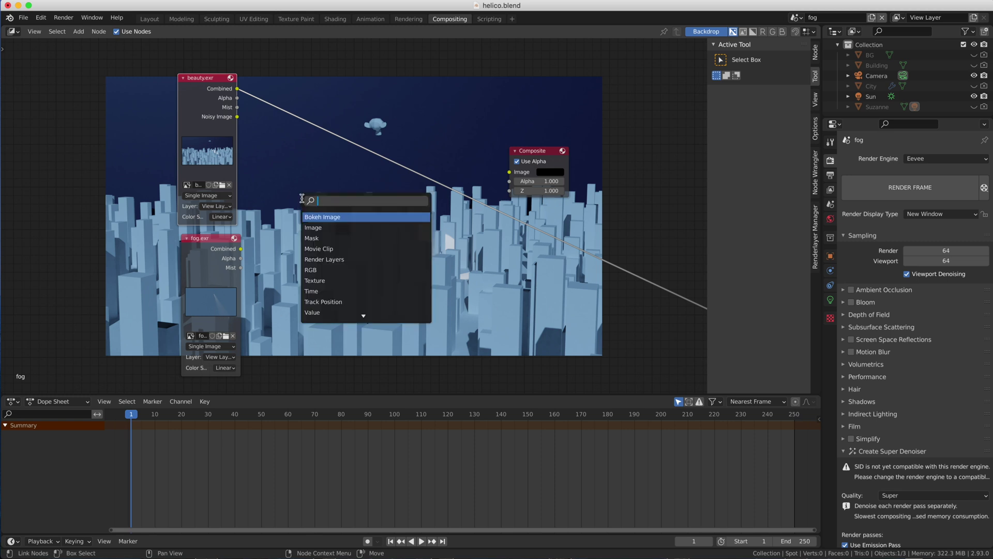
type("mix")
key("Return")
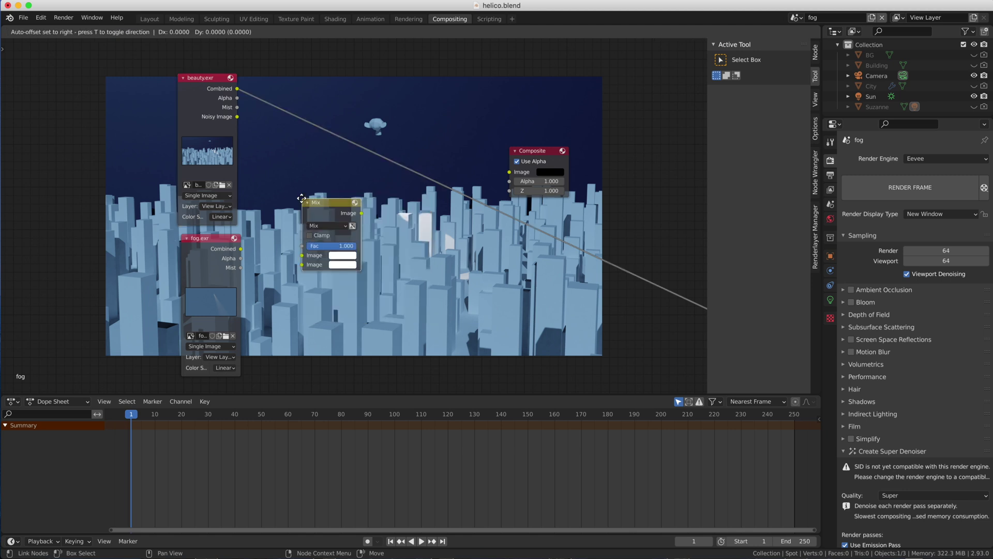
left_click(315, 192)
left_click_drag(238, 89, 315, 249)
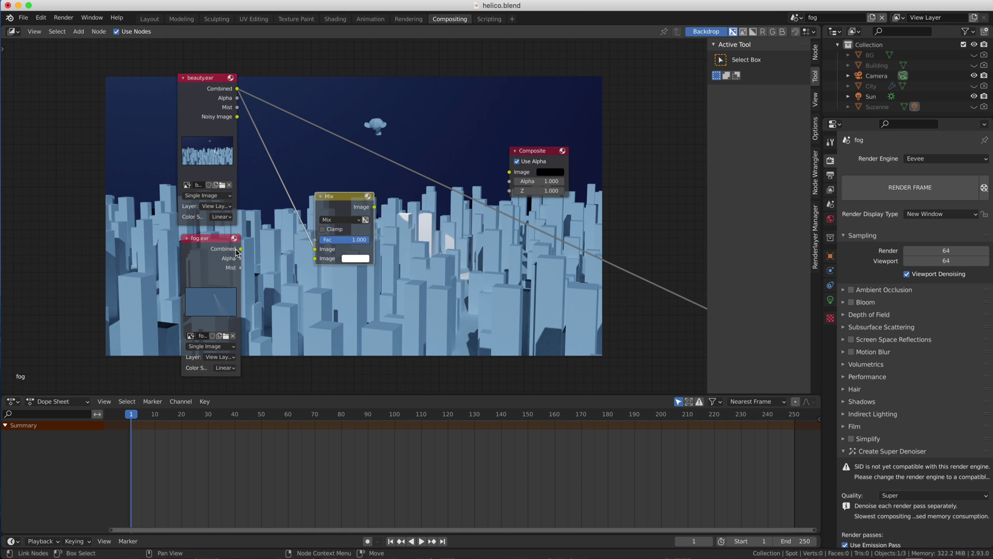
left_click_drag(241, 249, 315, 258)
- Set the Mix blend mode to Add, preview the result, then preview fog.exr alone
left_click(337, 221)
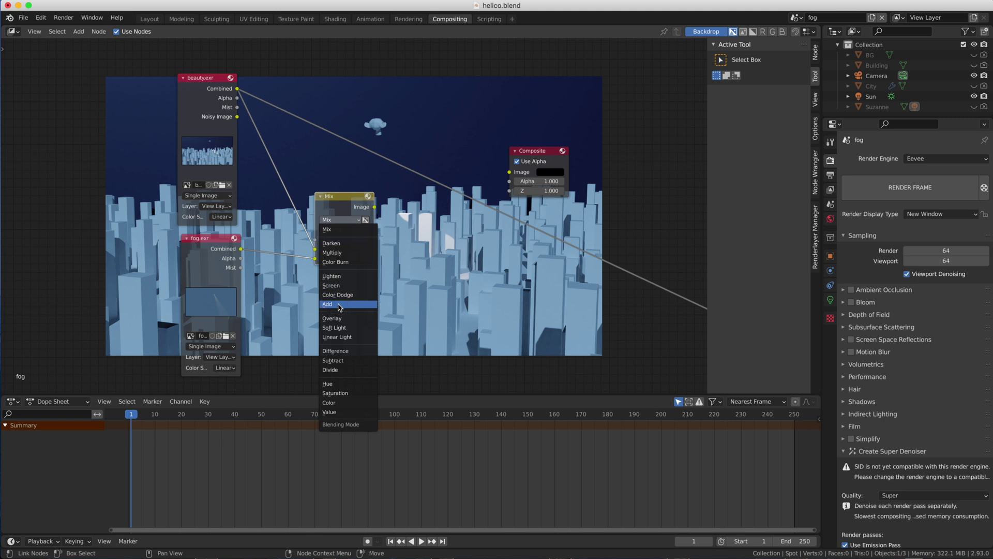
left_click(339, 305)
left_click(332, 202, "ctrl+shift")
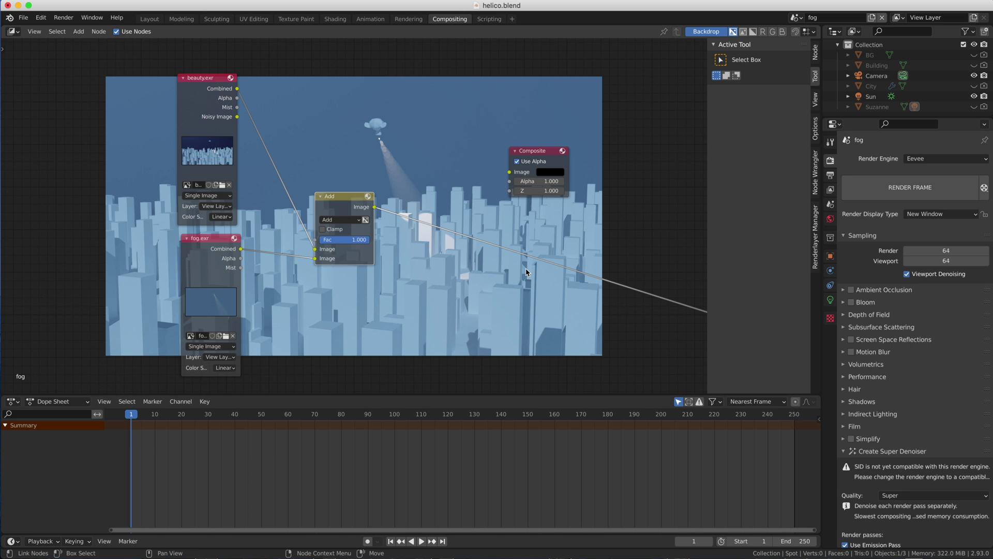
left_click(207, 266, "ctrl+shift")
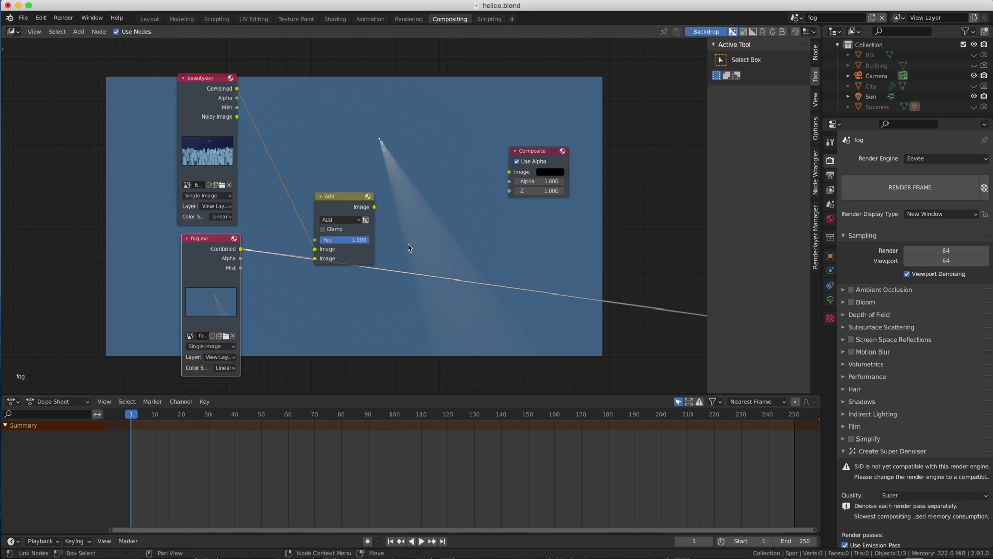
- Preview beauty.exr's Combined, Alpha and Mist passes in turn
left_click(194, 106, "ctrl+shift")
left_click(193, 106, "ctrl+shift")
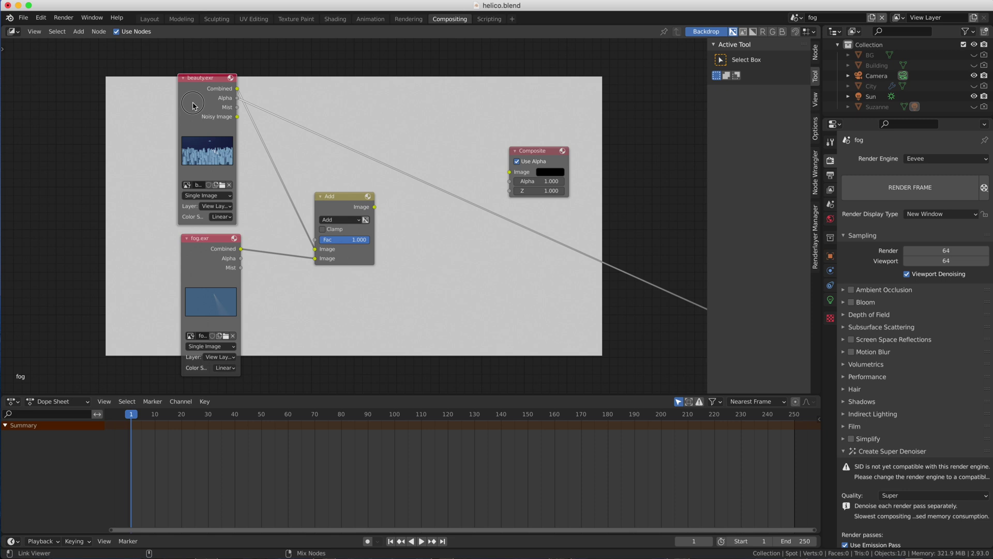
left_click(193, 106, "ctrl+shift")
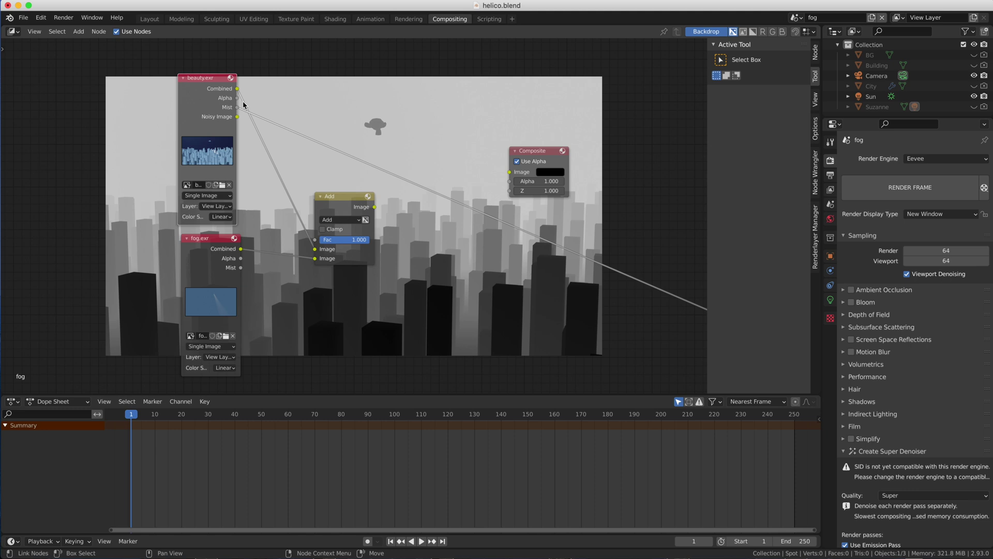
- Link beauty's Mist pass into the Add node's Fac and move the beauty.exr node aside
left_click_drag(237, 109, 317, 240)
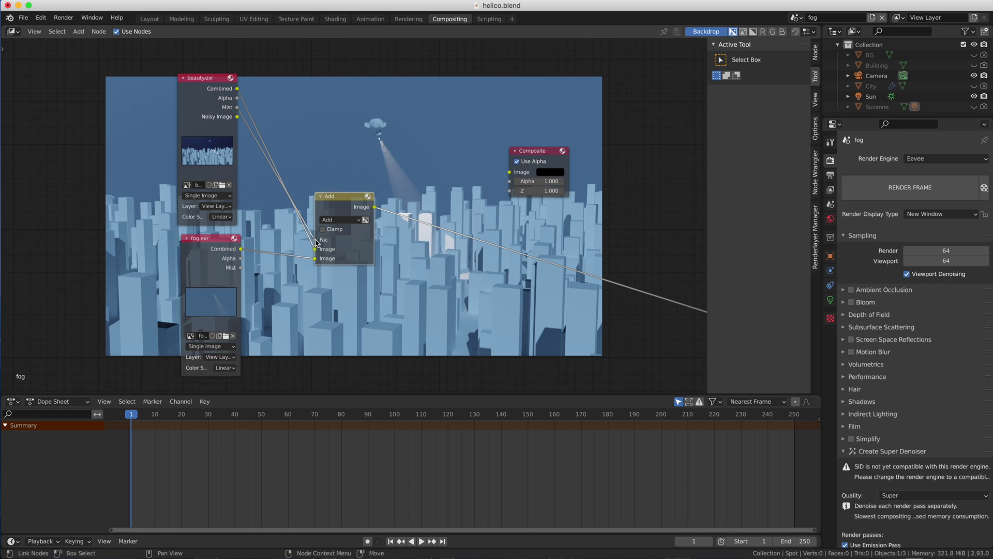
left_click_drag(317, 242, 288, 241)
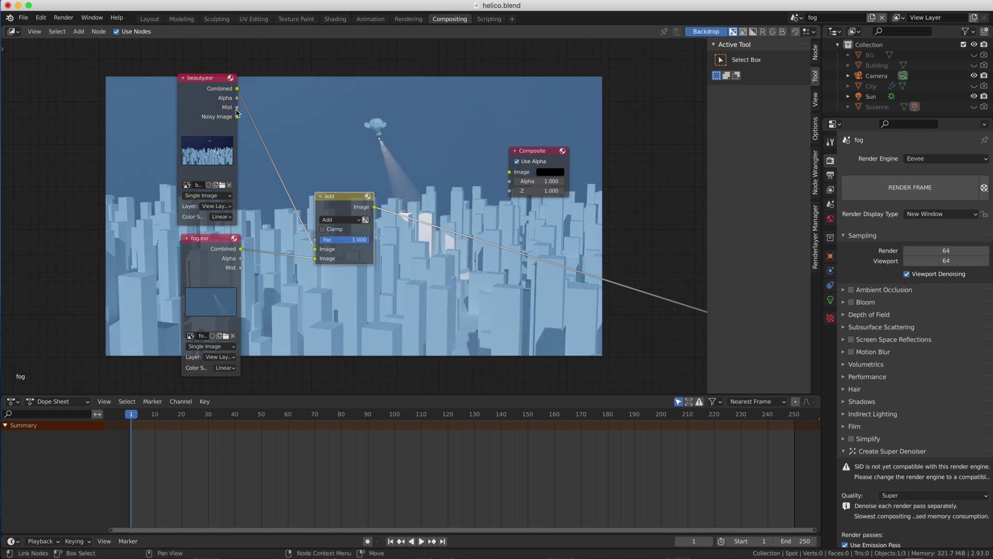
left_click_drag(237, 115, 315, 239)
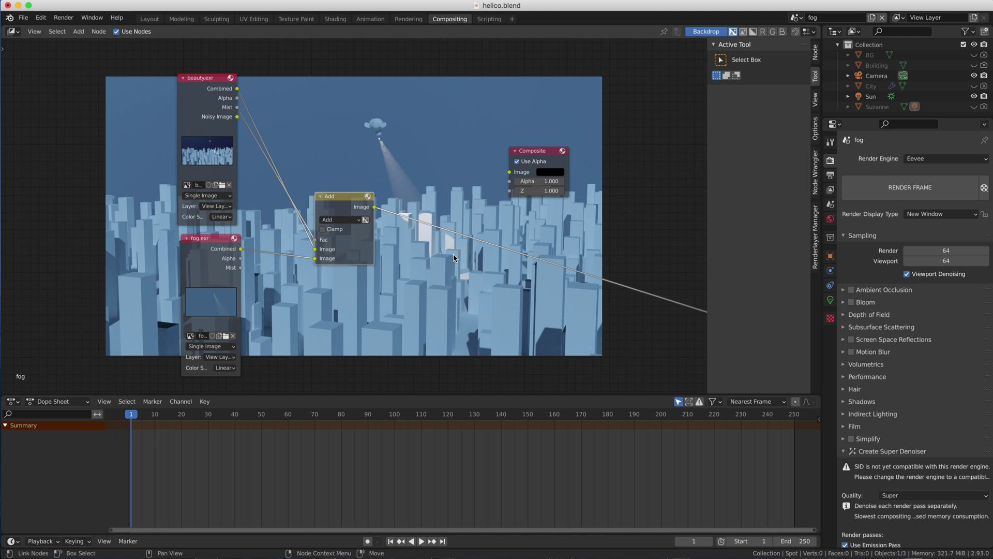
left_click_drag(191, 79, 109, 87)
- Add an RGB Curves node via 'cur' search and drop it onto the Fac link
key("shift+a")
type("vu")
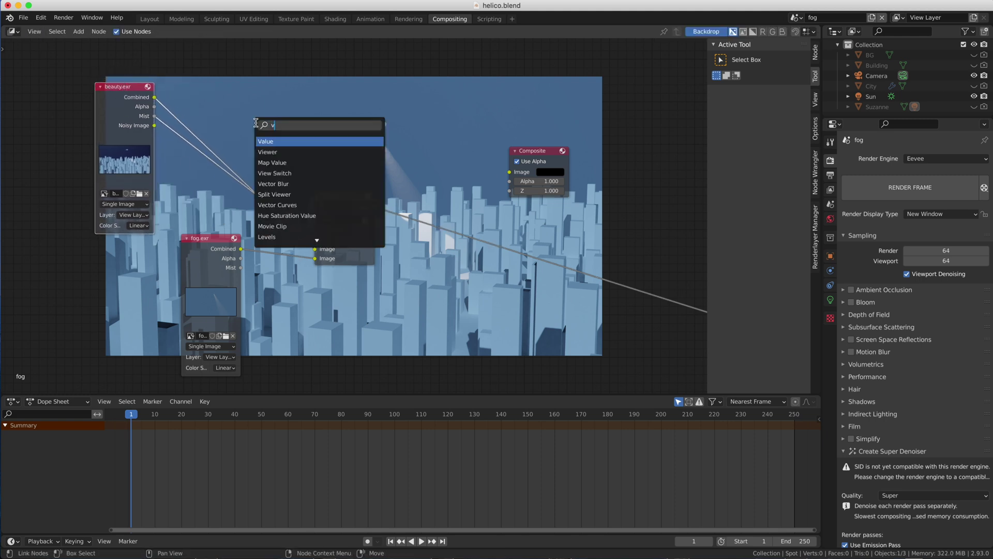
key("BackSpace")
key("BackSpace")
type("cur")
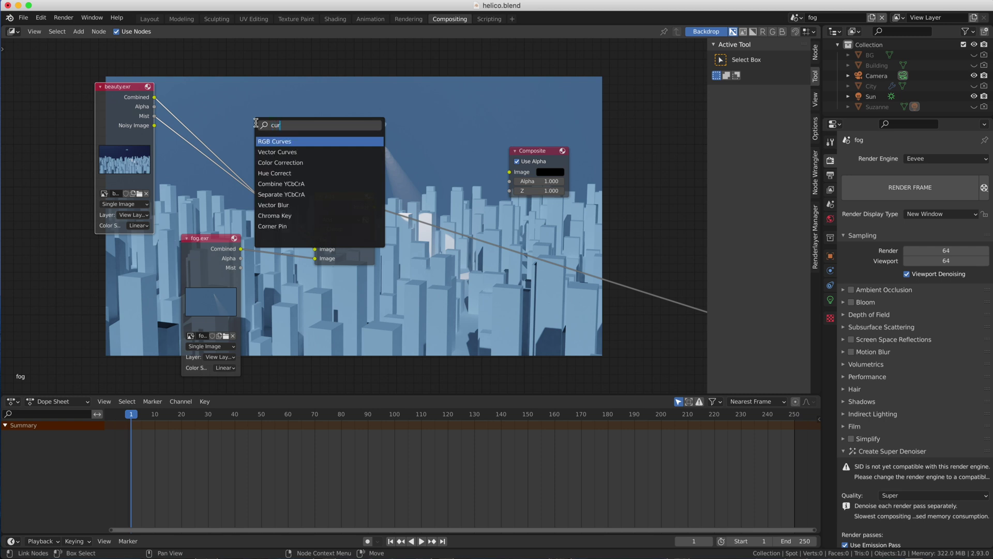
key("Return")
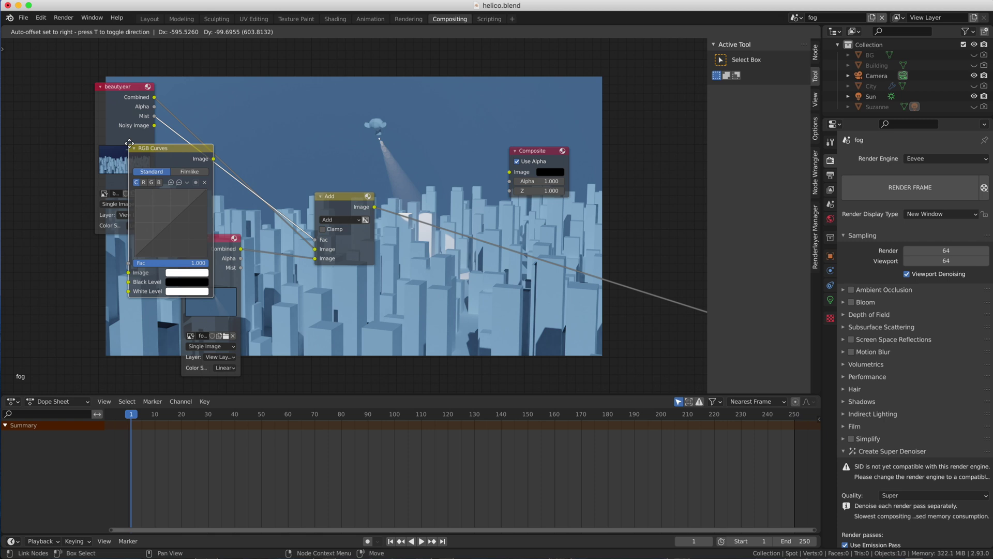
left_click(190, 143)
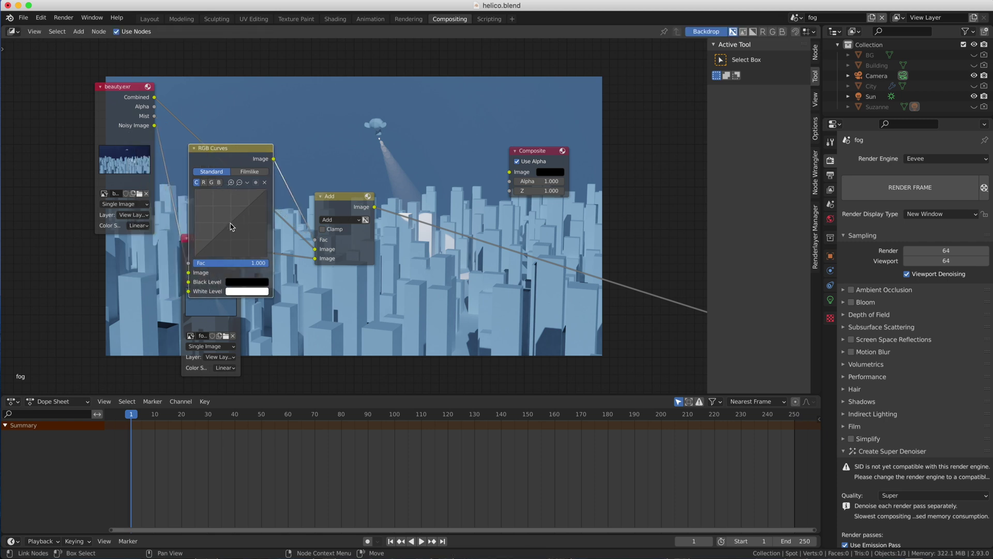
- Reshape the RGB curve to adjust the fog falloff and preview the Add node result
left_click_drag(231, 227, 197, 193)
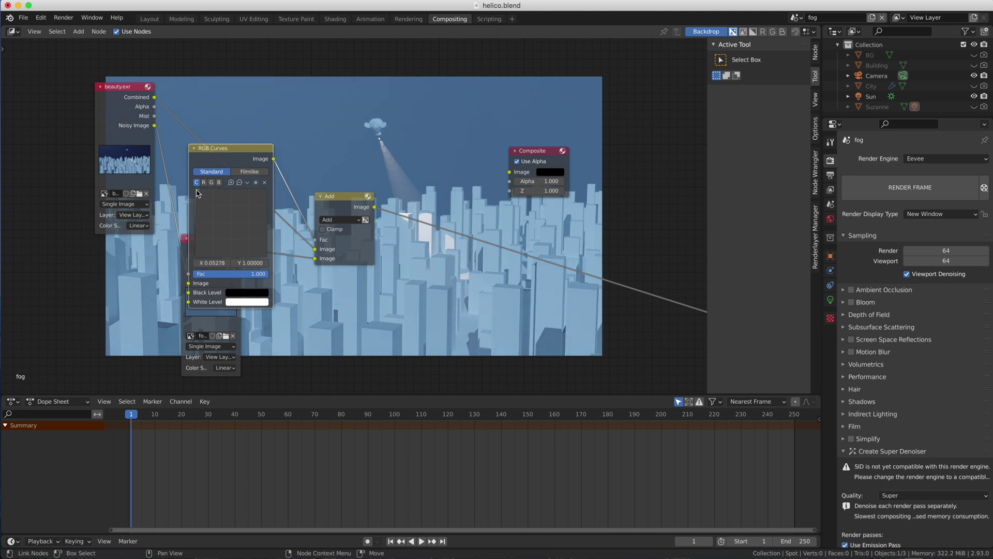
key("ctrl+z")
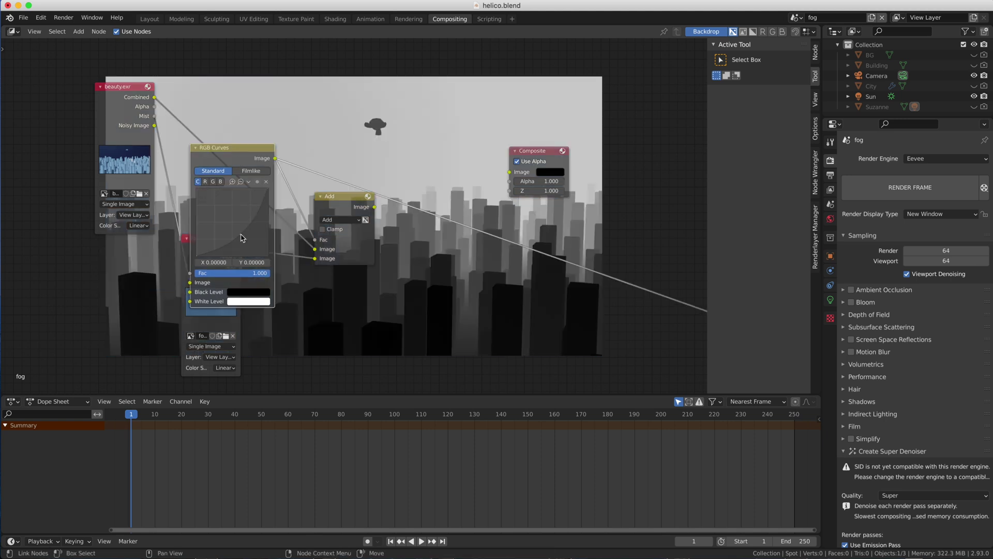
mouse_move(242, 238)
left_mouse_down()
mouse_move(216, 206)
mouse_move(245, 242)
left_mouse_up()
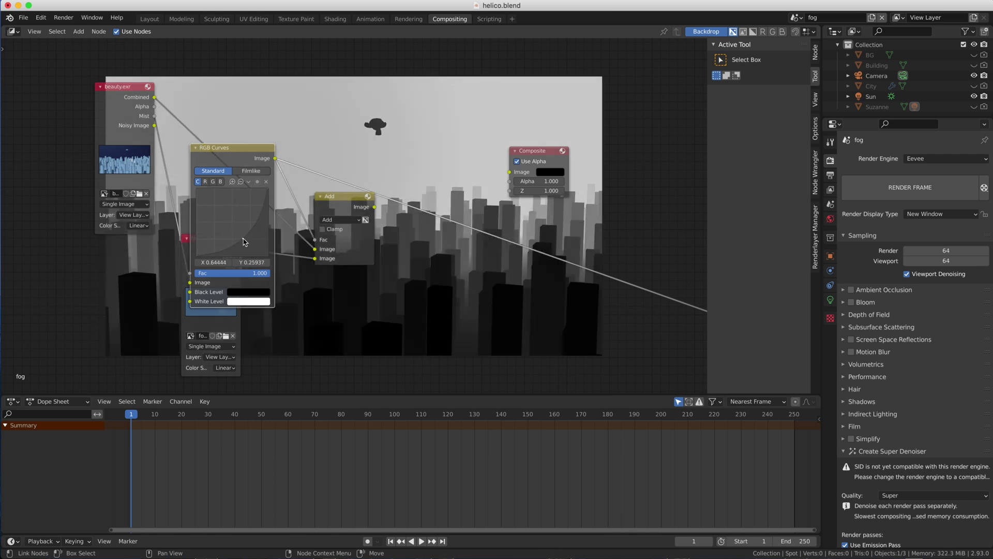
left_click(344, 235, "ctrl+shift")
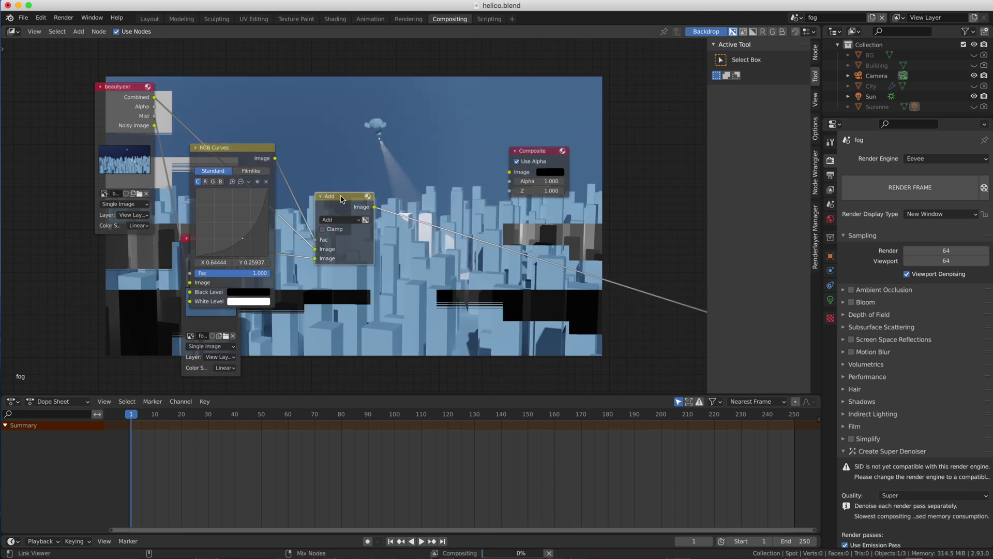